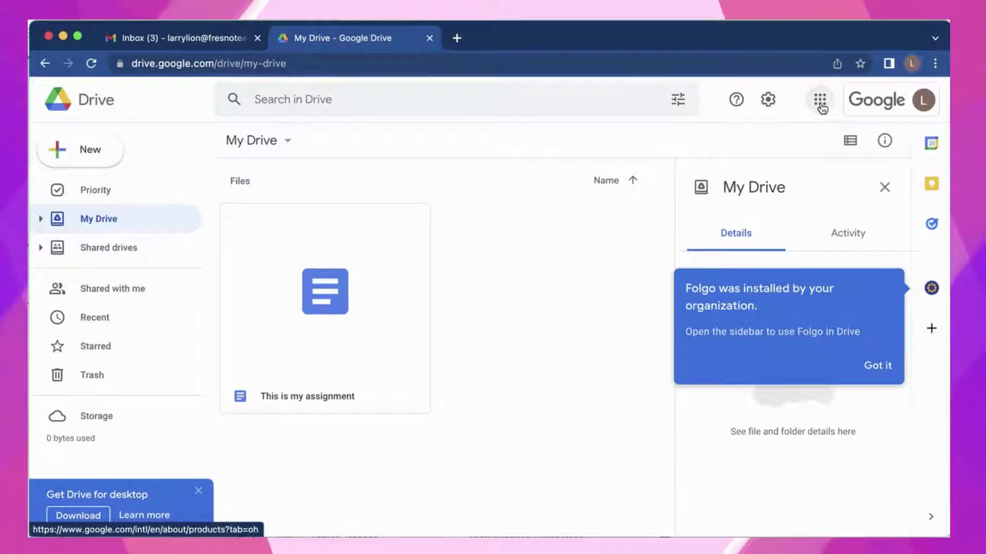
# Dismiss the Folgo notice and show the Google apps list scrolled down to Classroom
pyautogui.click(822, 107)
pyautogui.click(878, 371)
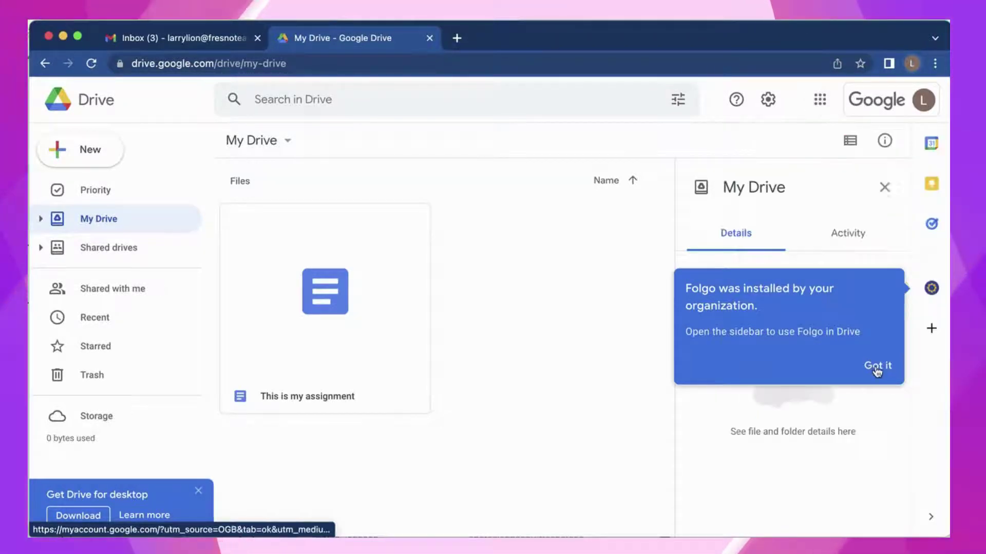
pyautogui.click(877, 371)
pyautogui.click(819, 98)
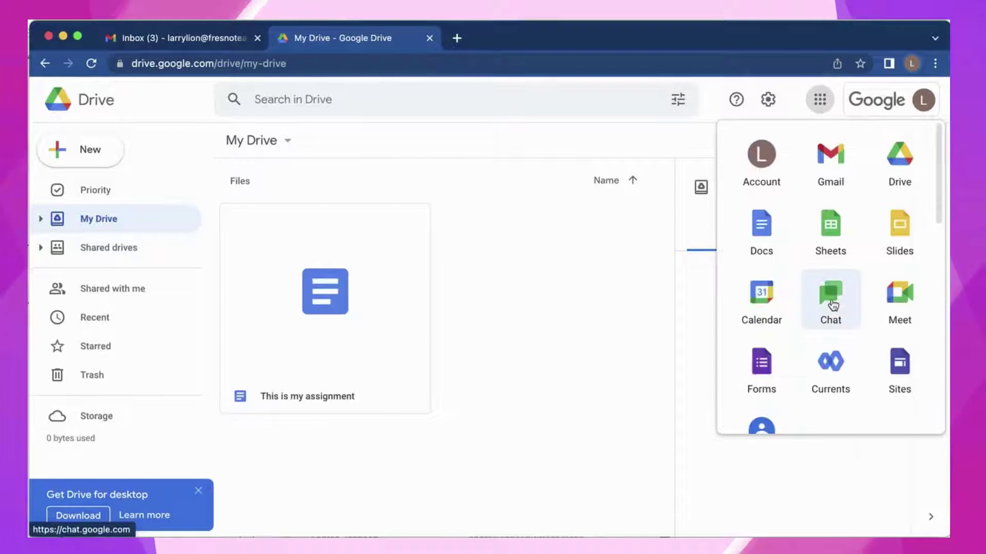
pyautogui.scroll(-8, 833, 306)
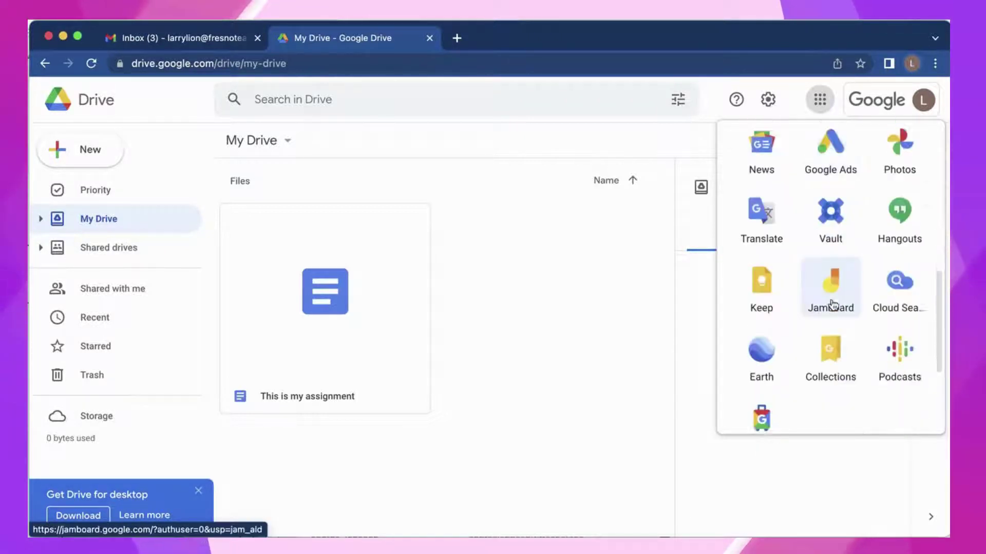
pyautogui.scroll(-3, 831, 304)
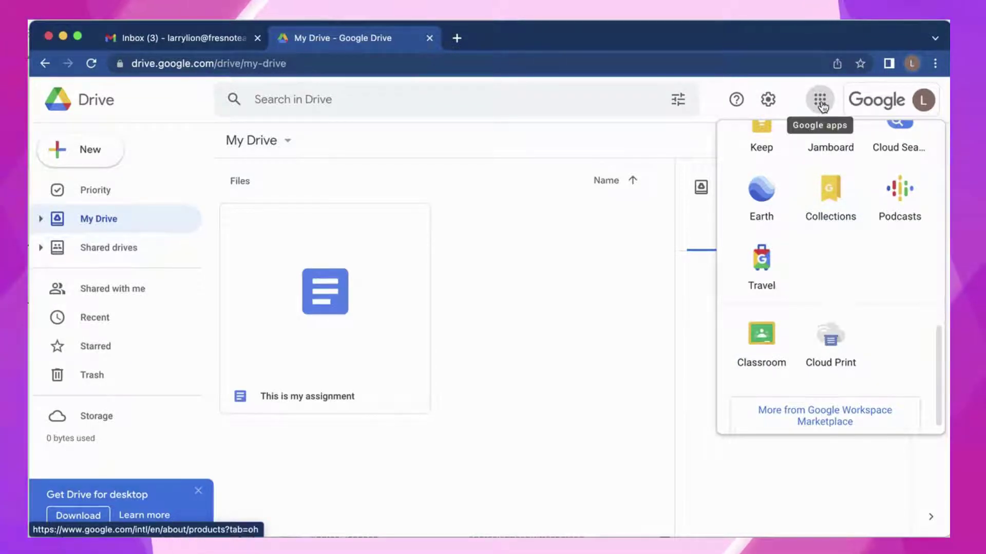
# Launch Classroom with the signed-in account and register with the teacher role
pyautogui.click(762, 335)
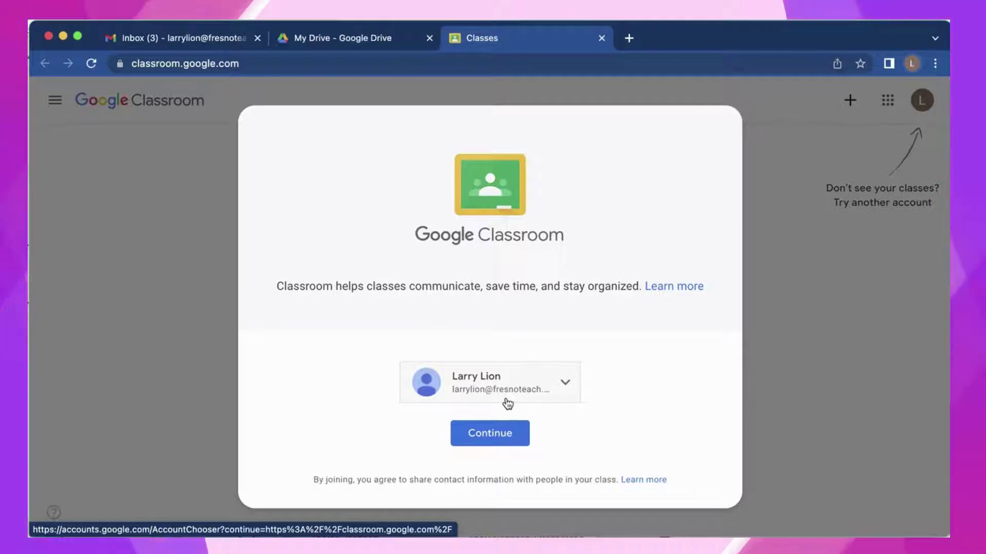
pyautogui.click(489, 435)
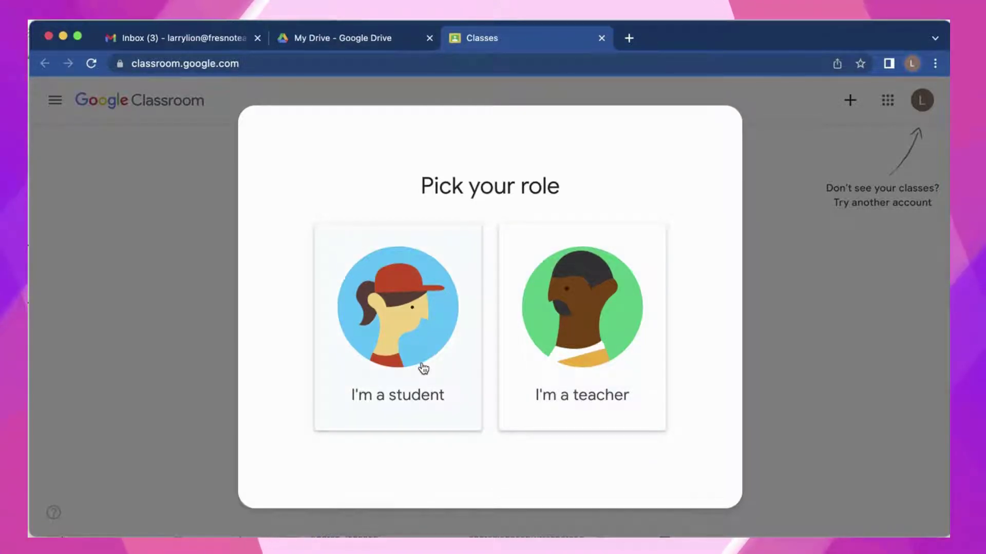
pyautogui.click(575, 401)
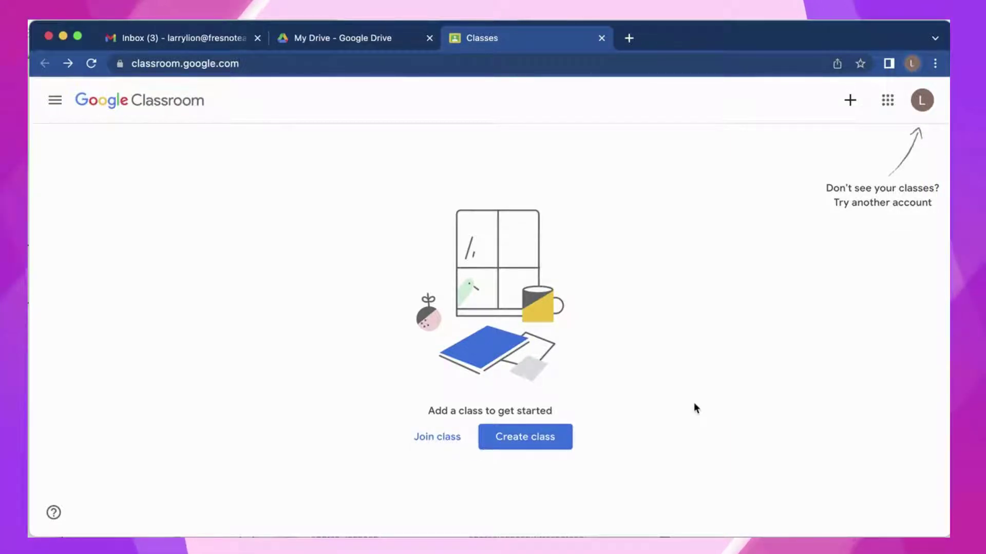
# Start a new class and enter class name 'Algebra P1' and section '2022-2023'
pyautogui.click(850, 101)
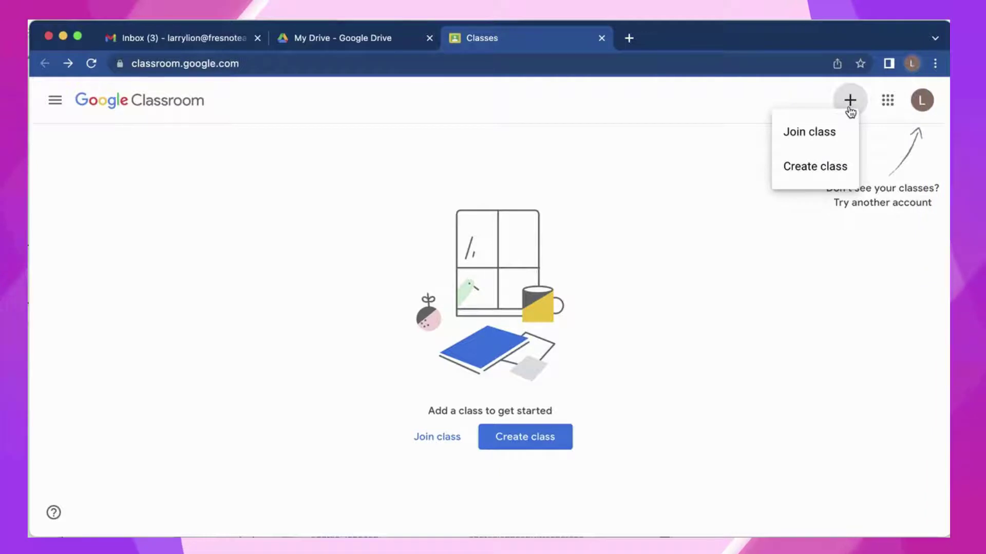
pyautogui.click(816, 168)
pyautogui.write('Alige')
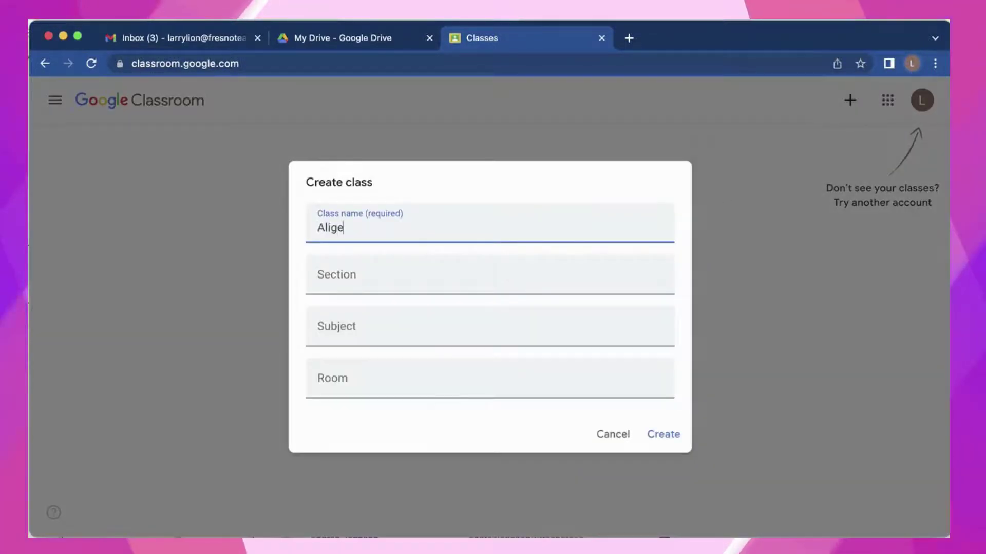
pyautogui.press('BackSpace')
pyautogui.press('BackSpace')
pyautogui.press('BackSpace')
pyautogui.write('gebra')
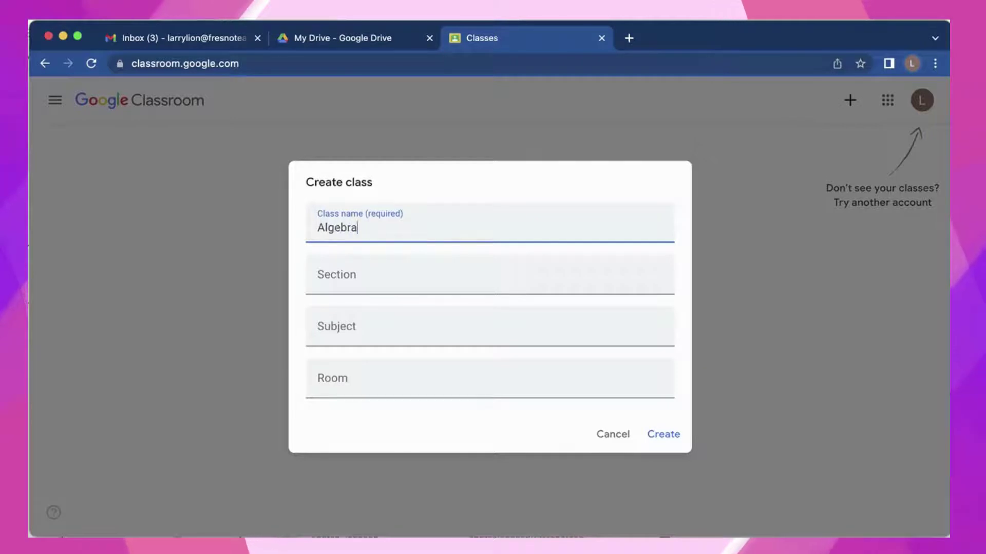
pyautogui.click(438, 281)
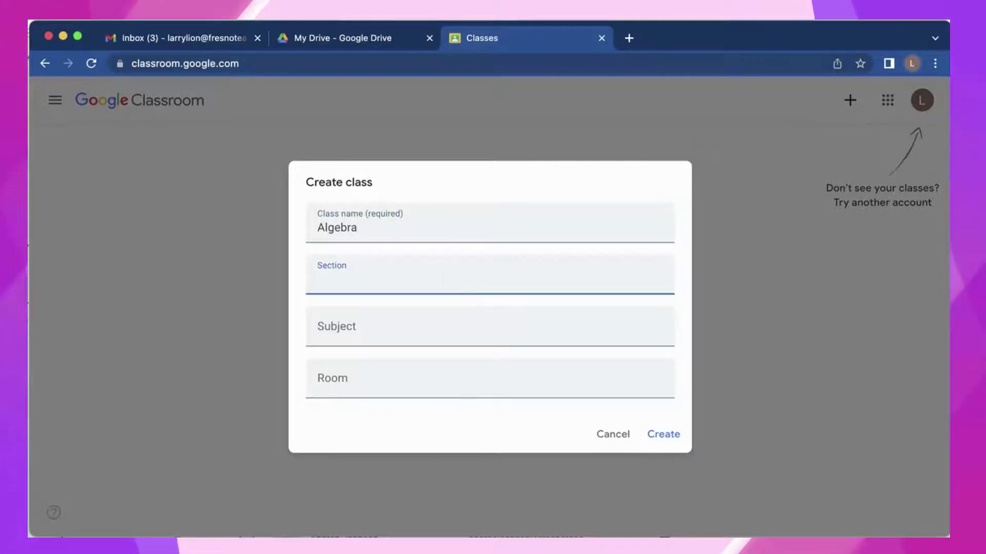
pyautogui.write('2022-2023')
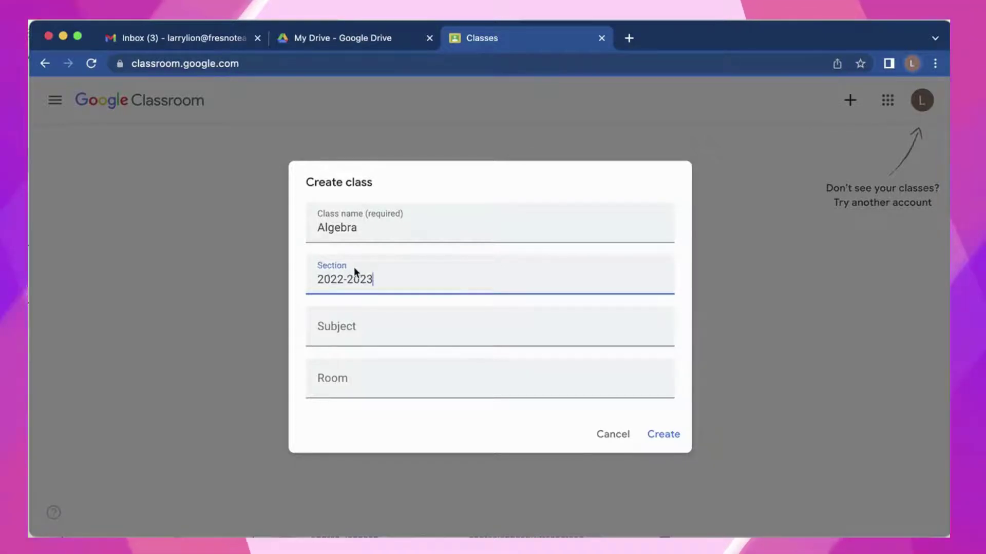
pyautogui.click(386, 224)
pyautogui.write('P1')
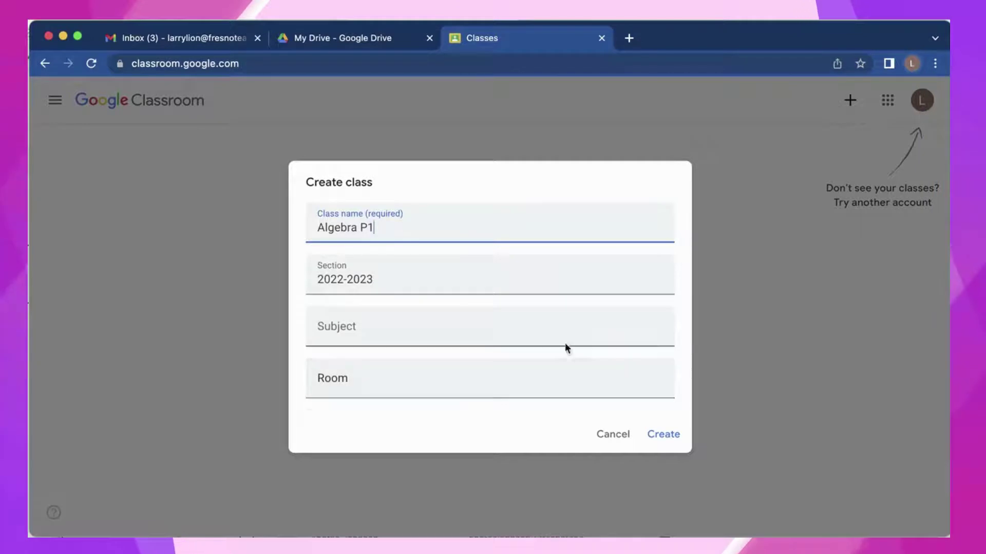
# Create the Algebra P1 class and go back to the Google Drive tab
pyautogui.moveTo(314, 279); pyautogui.dragTo(382, 281)
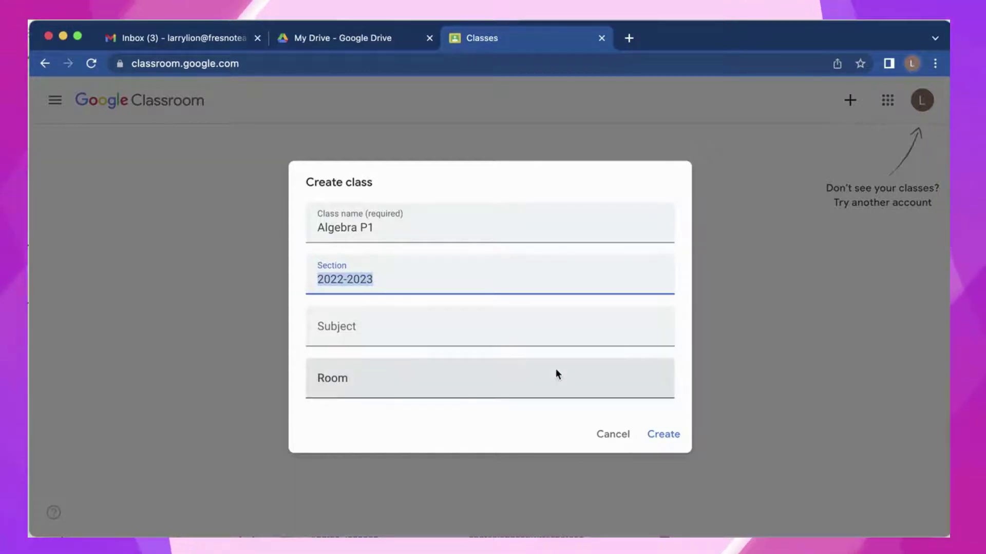
pyautogui.click(665, 436)
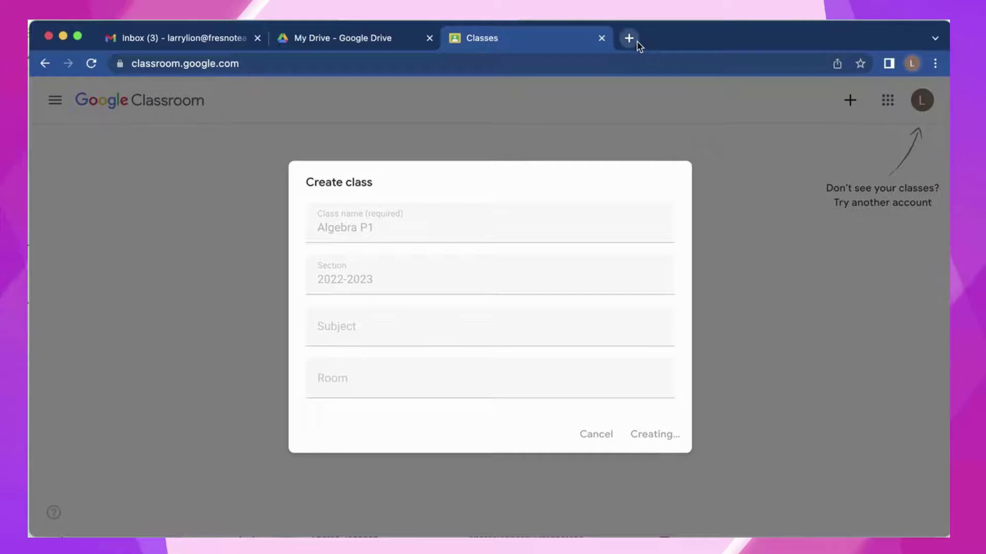
pyautogui.click(365, 40)
# Open classroom.google.com in a new tab by searching 'class' in the address bar
pyautogui.click(816, 102)
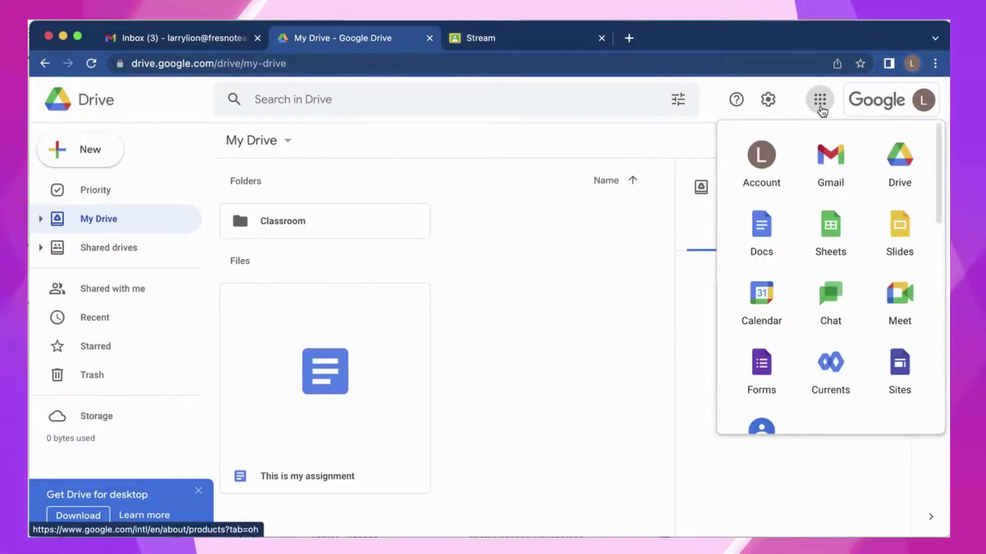
pyautogui.click(630, 39)
pyautogui.write('classroom.google.com')
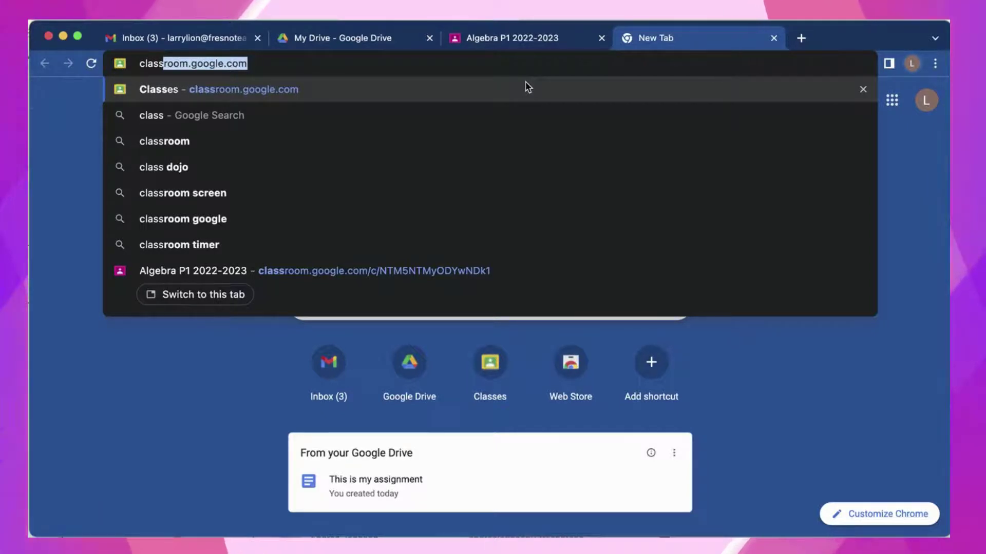
pyautogui.click(527, 88)
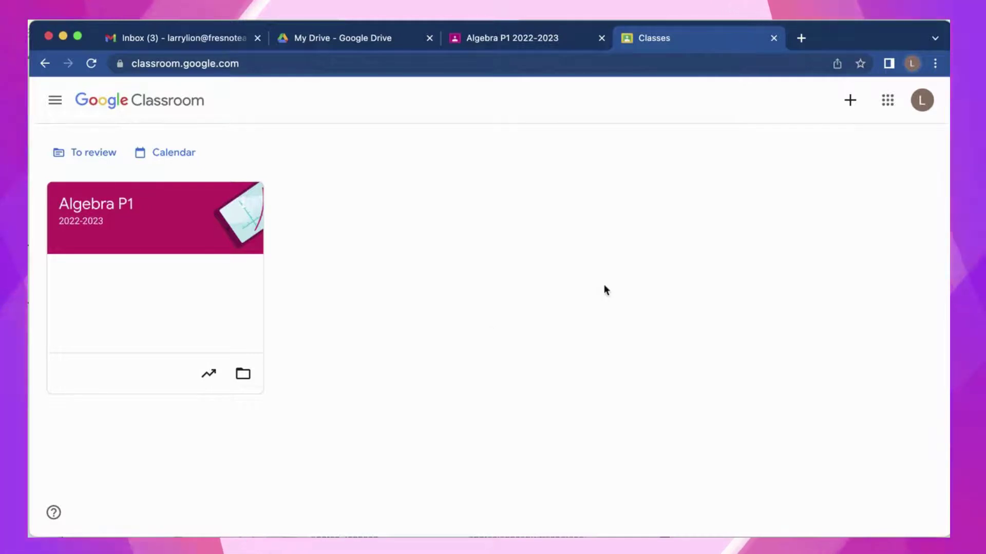
# Create the class 'Algebra P2' with section '2022-2023'
pyautogui.click(851, 108)
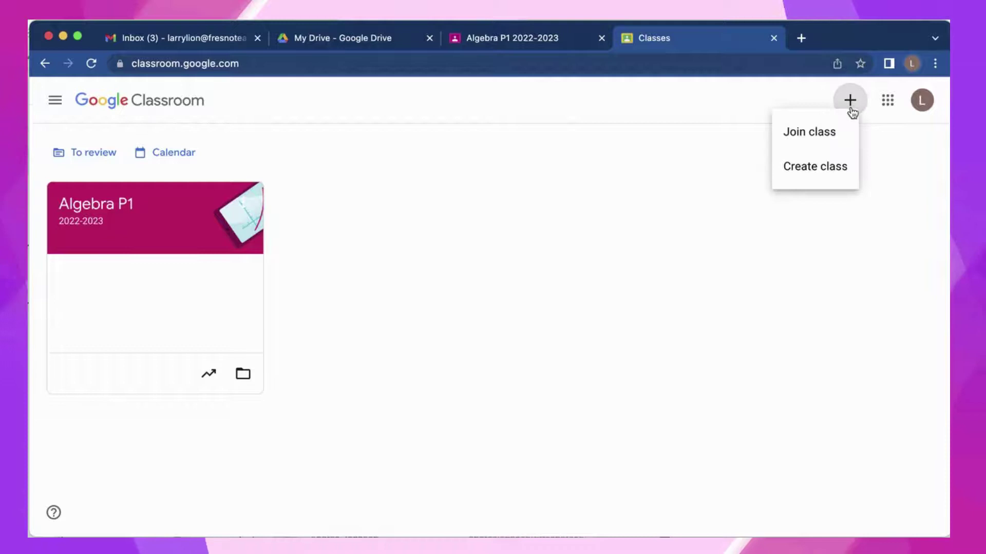
pyautogui.click(825, 169)
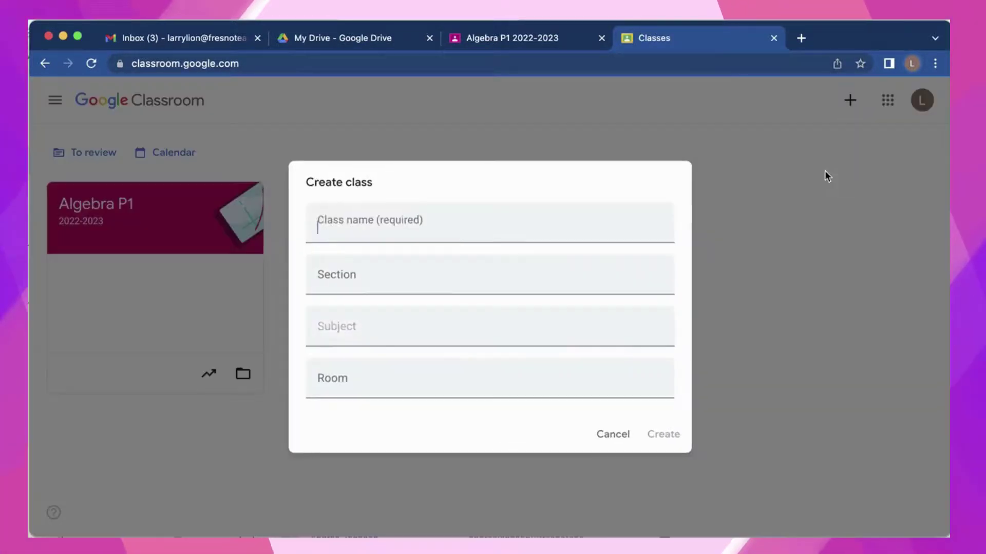
pyautogui.write('Algebra P2')
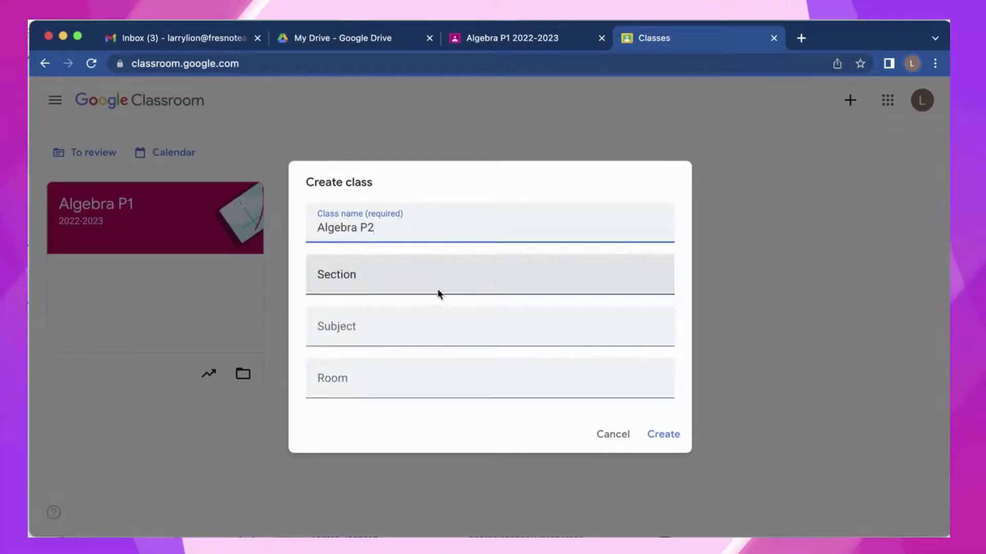
pyautogui.click(440, 289)
pyautogui.write('2')
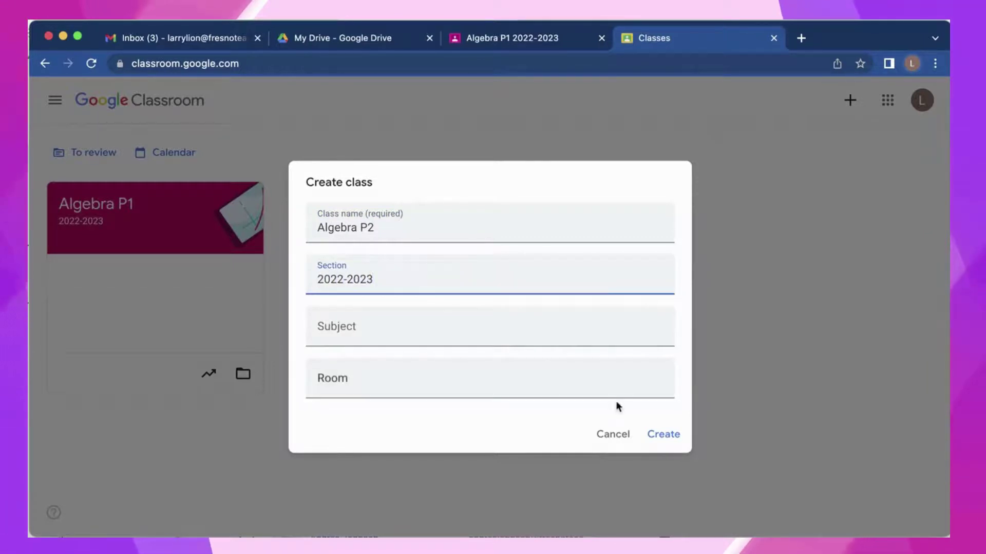
pyautogui.click(664, 435)
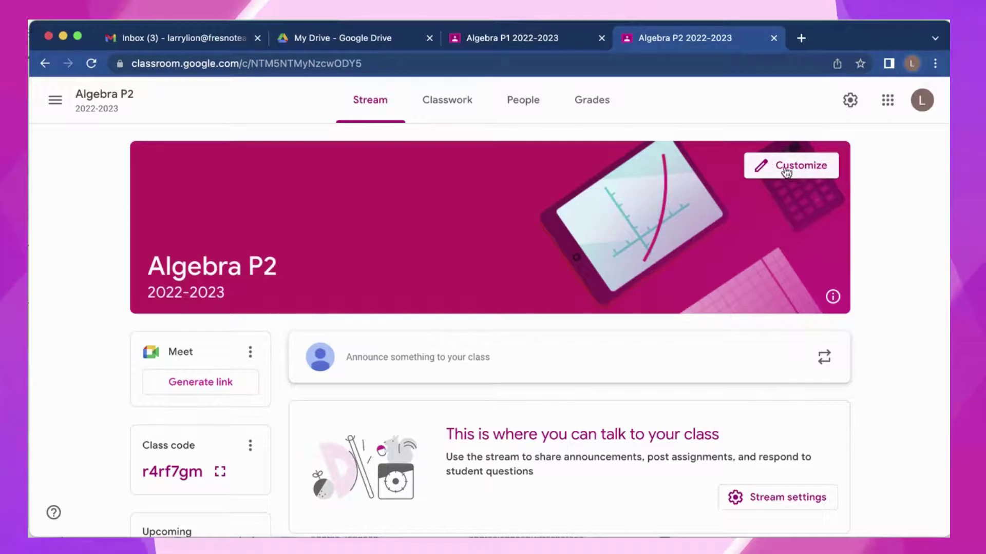
# Set Algebra P2's theme color to purple and save it
pyautogui.click(797, 168)
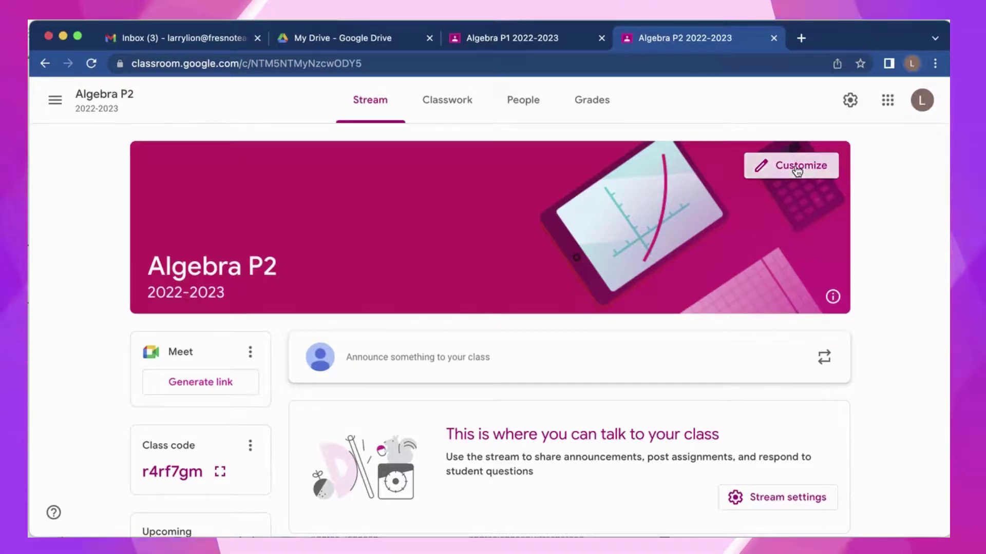
pyautogui.click(597, 433)
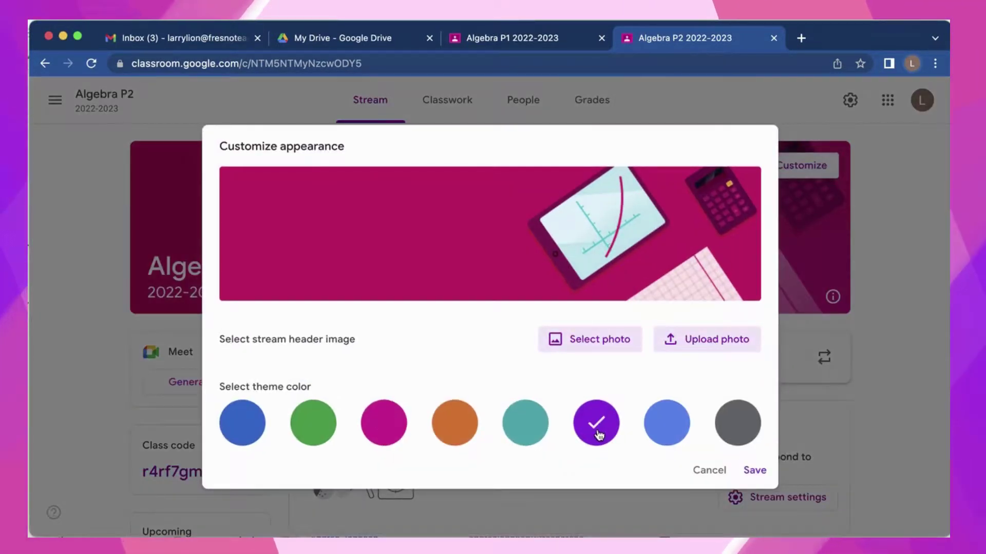
pyautogui.click(754, 470)
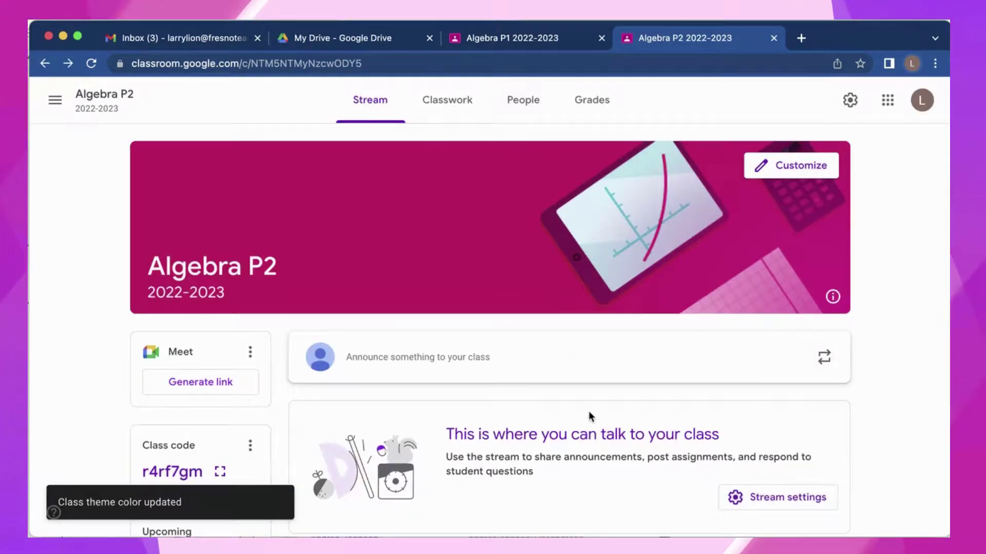
pyautogui.click(461, 102)
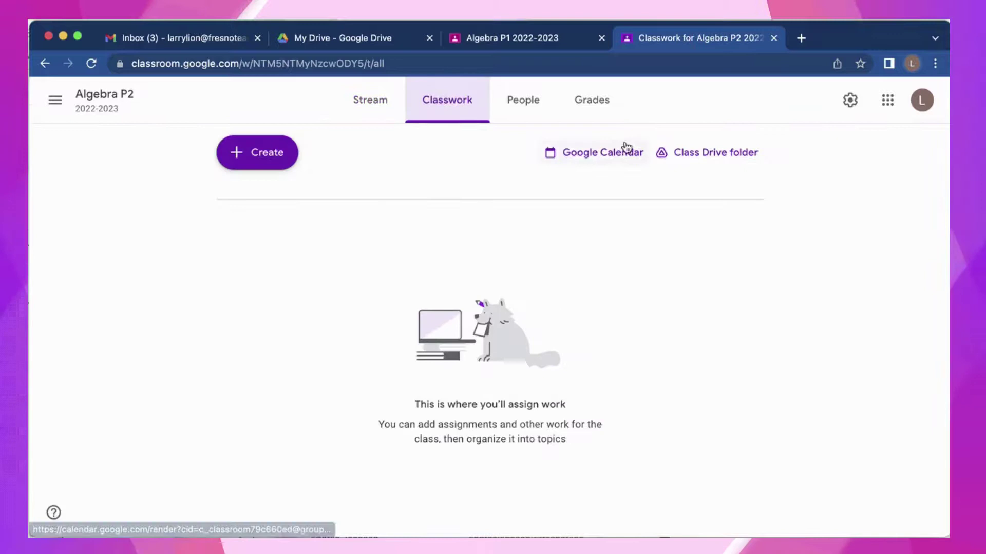
pyautogui.click(371, 106)
# Change Algebra P2's theme color to light blue and save it
pyautogui.click(823, 170)
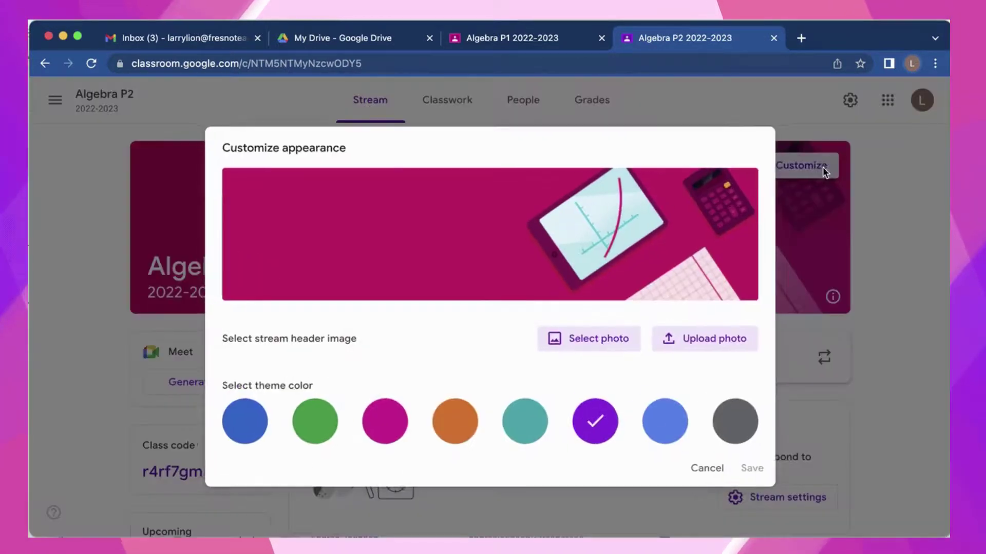
pyautogui.click(666, 426)
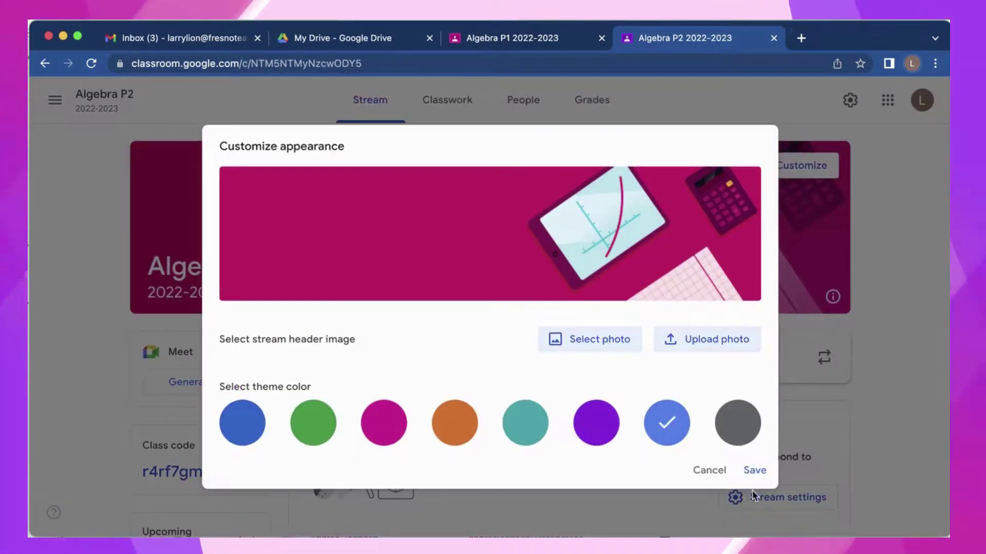
pyautogui.click(754, 471)
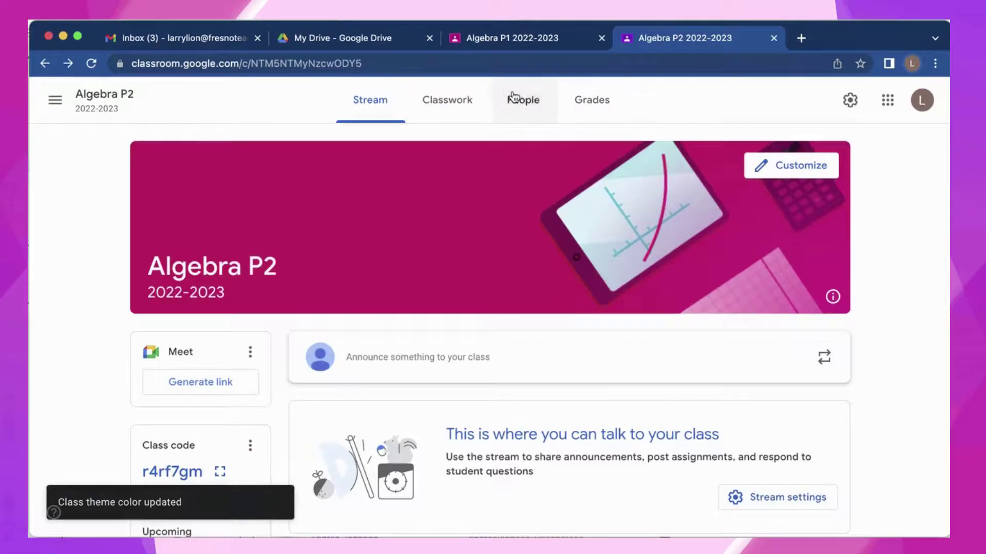
pyautogui.click(454, 99)
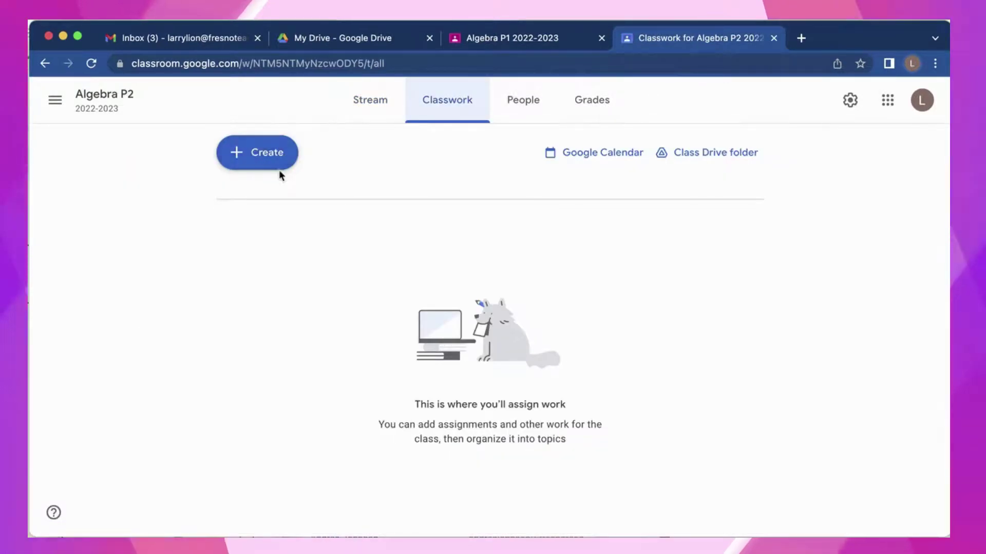
pyautogui.click(368, 103)
pyautogui.click(816, 170)
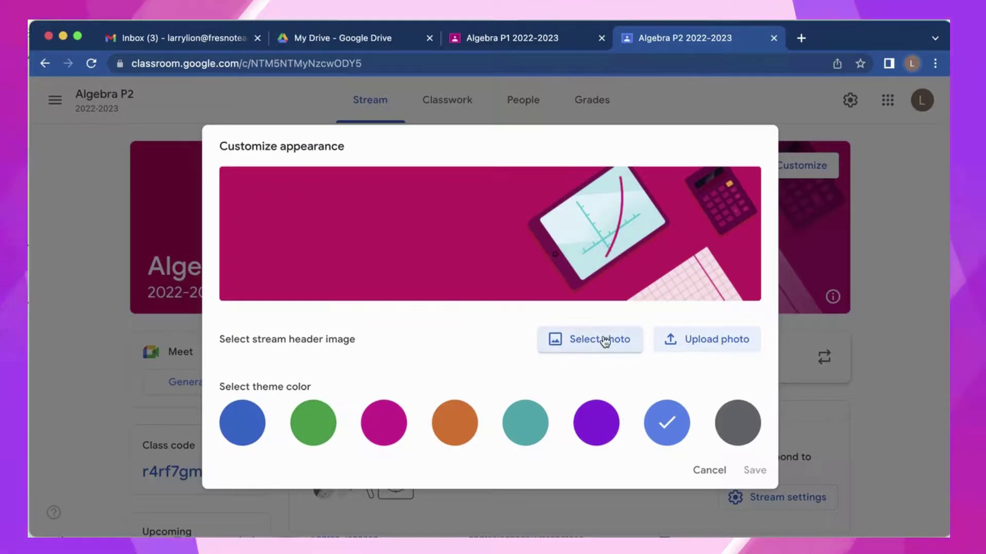
# Apply the Math & Science magnet-and-paperclips header with a green theme color and save
pyautogui.click(584, 341)
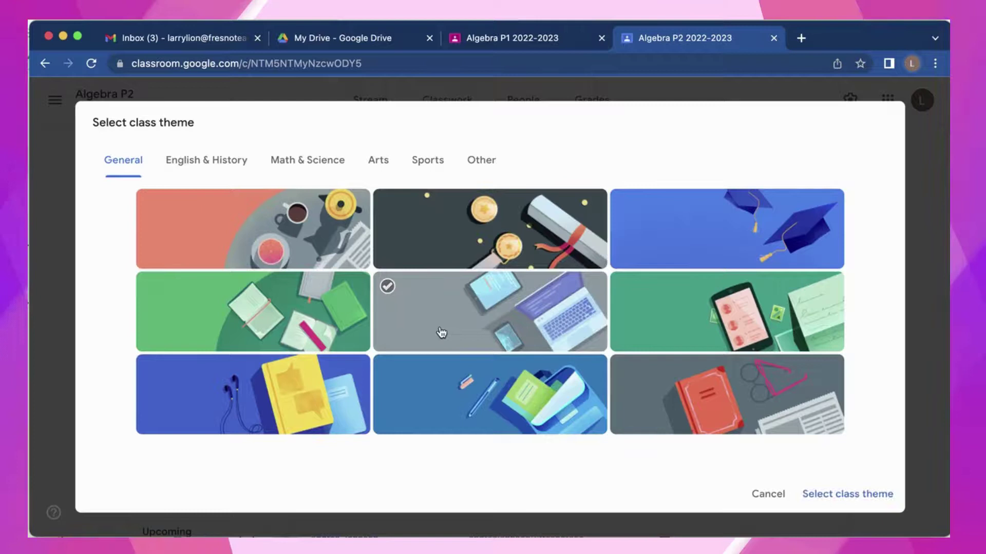
pyautogui.click(205, 160)
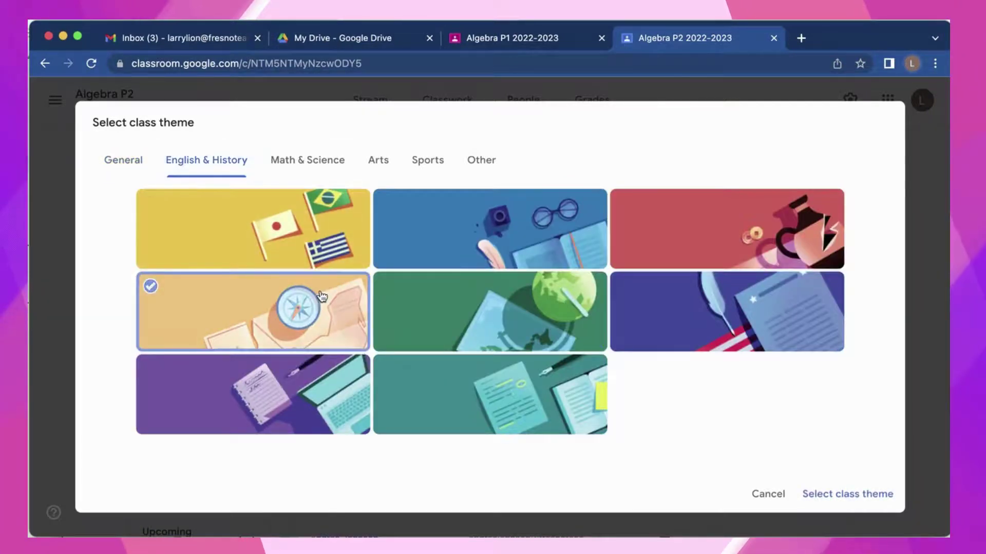
pyautogui.click(295, 160)
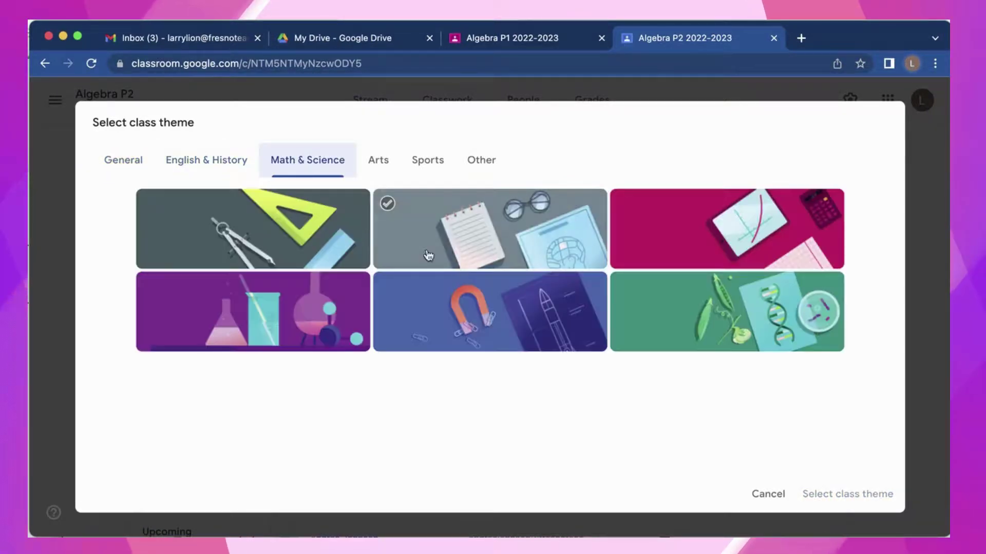
pyautogui.click(493, 315)
pyautogui.click(856, 495)
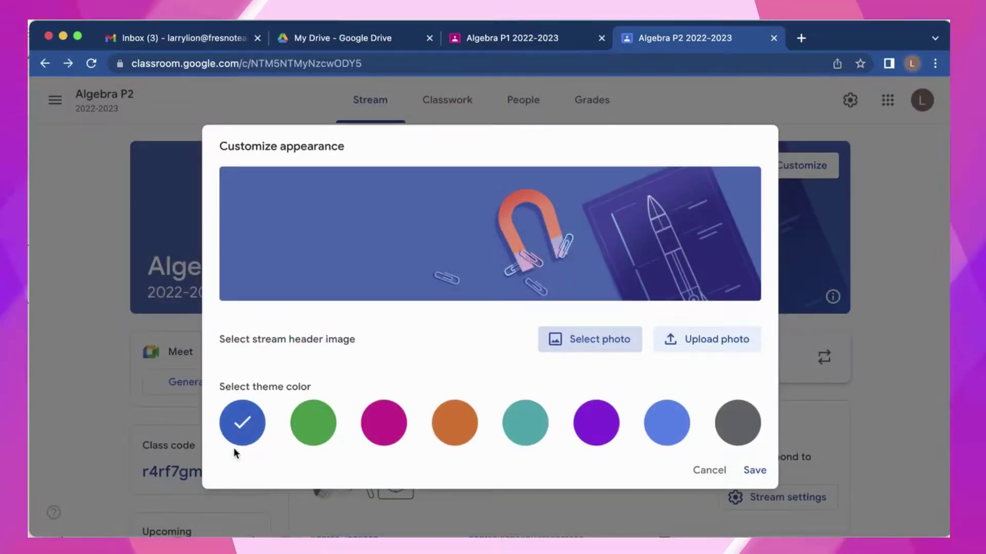
pyautogui.click(323, 426)
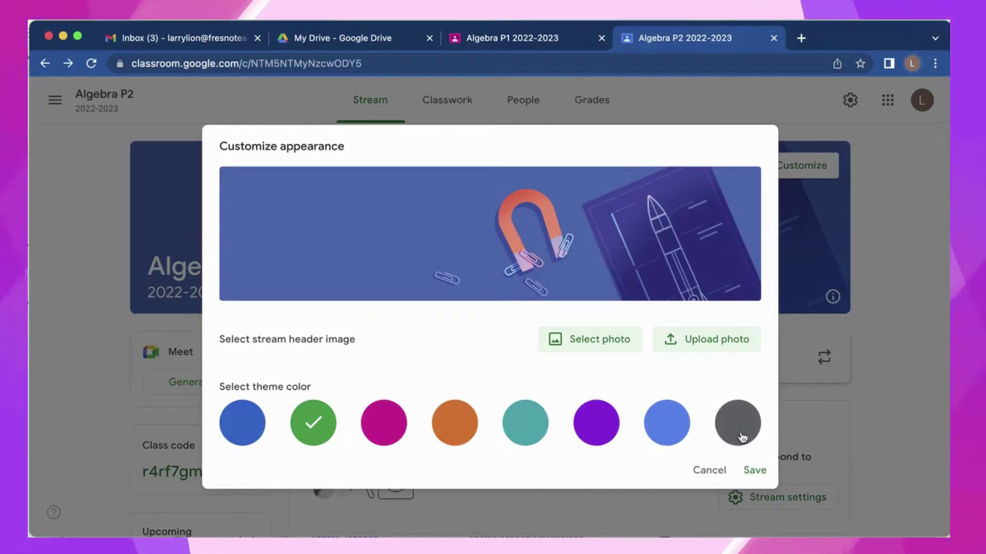
pyautogui.click(755, 475)
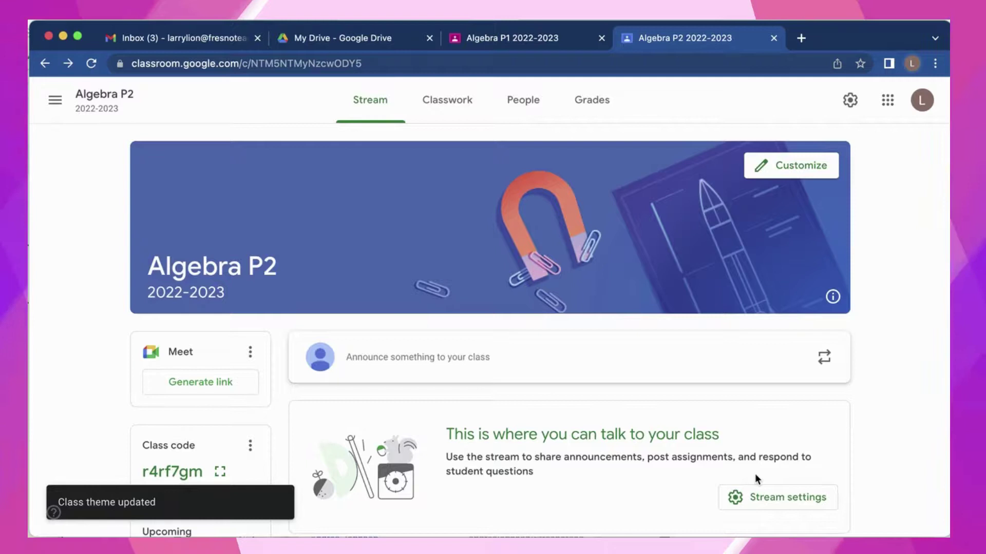
# Go to the Classes overview from the main menu, then open Algebra P2
pyautogui.click(56, 103)
pyautogui.click(261, 95)
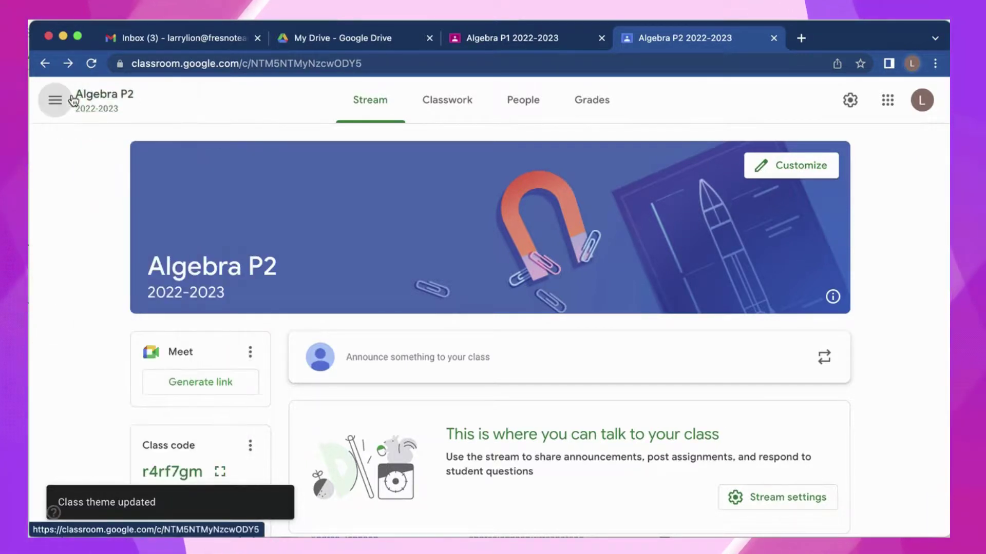
pyautogui.click(73, 100)
pyautogui.click(218, 118)
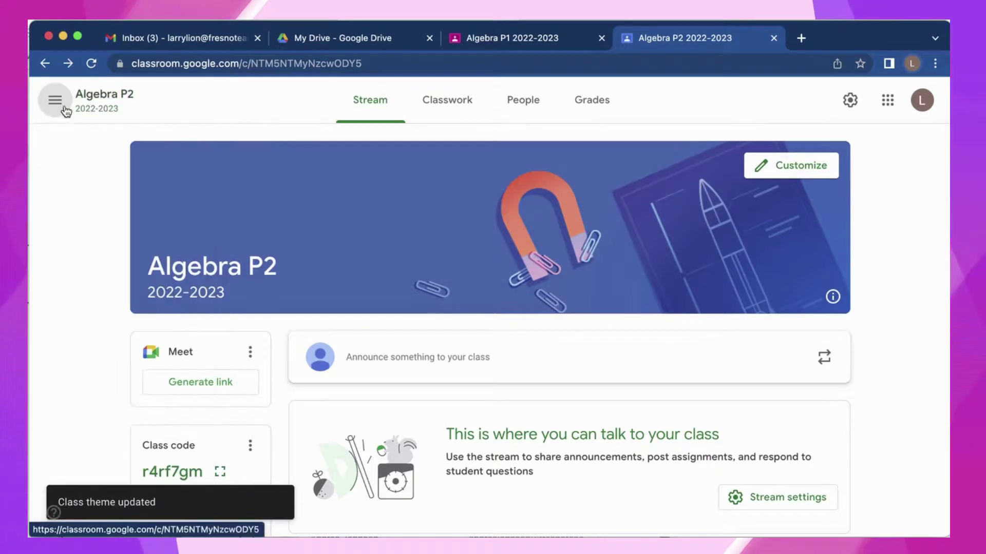
pyautogui.click(65, 109)
pyautogui.click(82, 113)
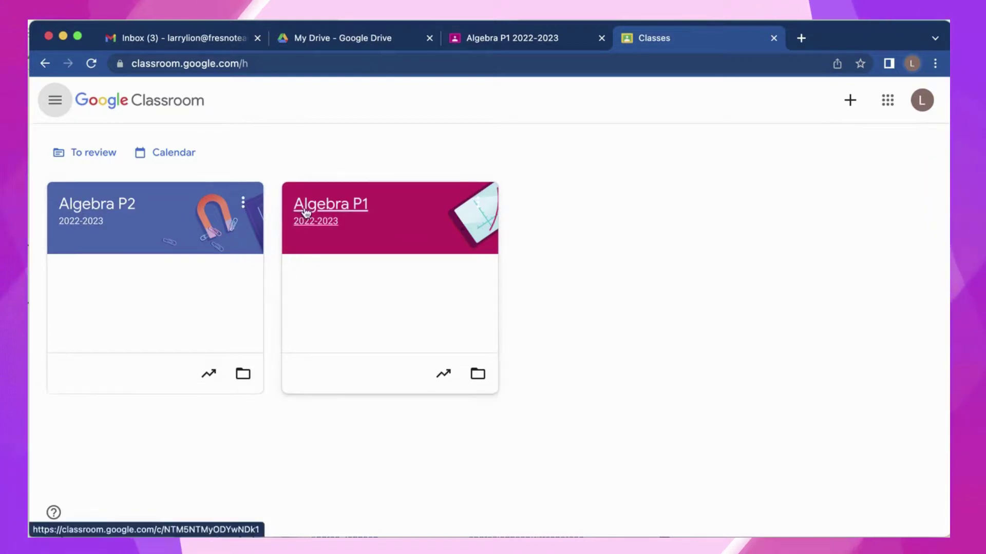
pyautogui.click(77, 214)
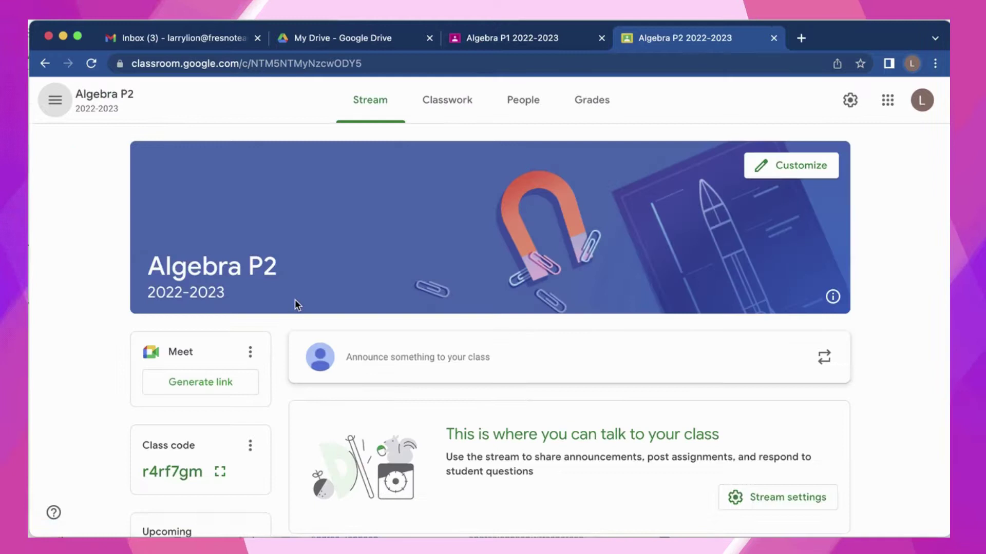
# Return from Algebra P2 to the Classes overview through the main menu
pyautogui.click(55, 103)
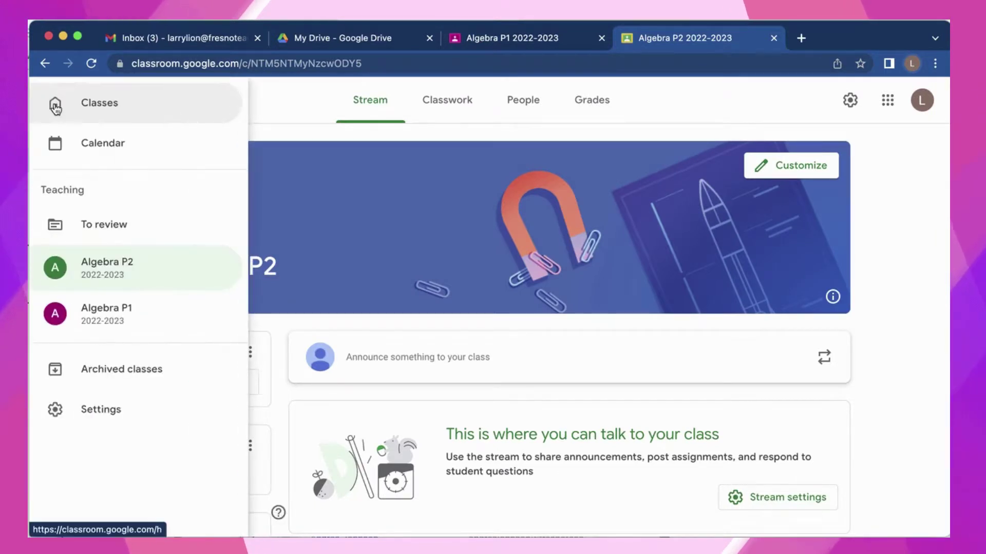
pyautogui.click(231, 101)
pyautogui.click(56, 100)
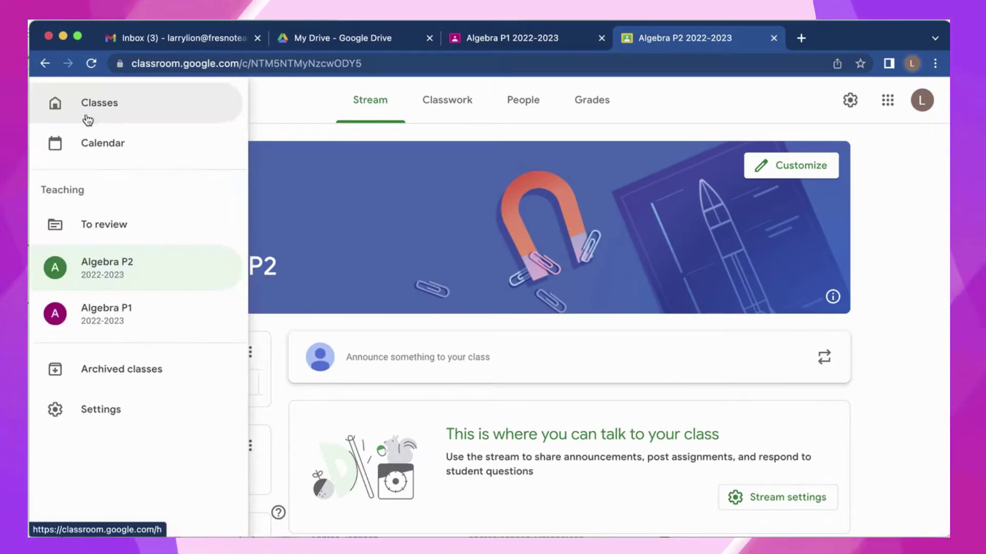
pyautogui.click(82, 108)
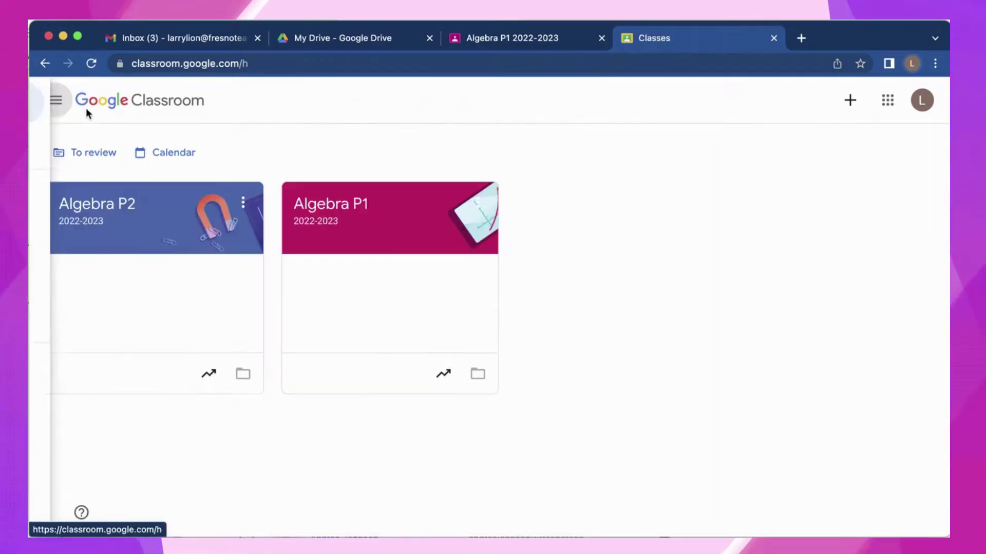
pyautogui.click(54, 101)
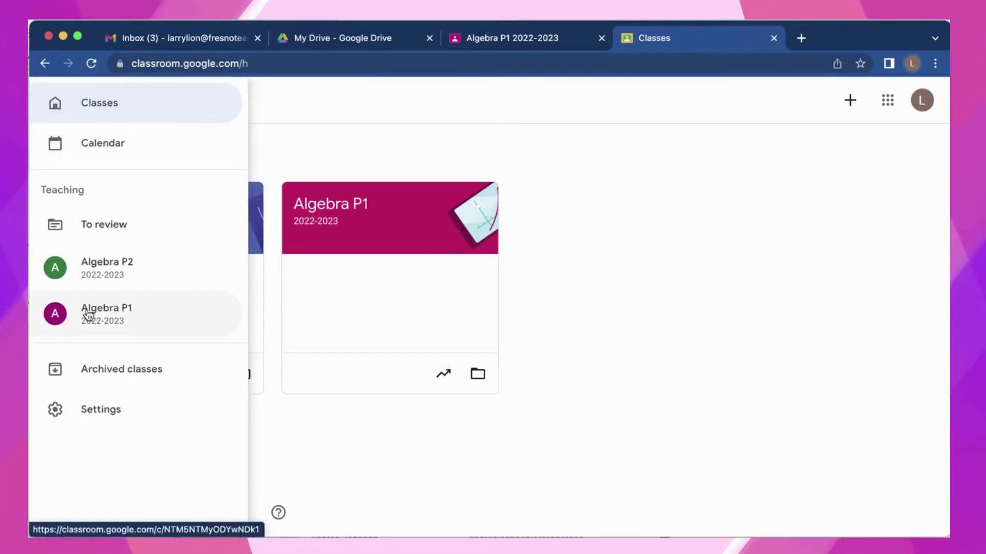